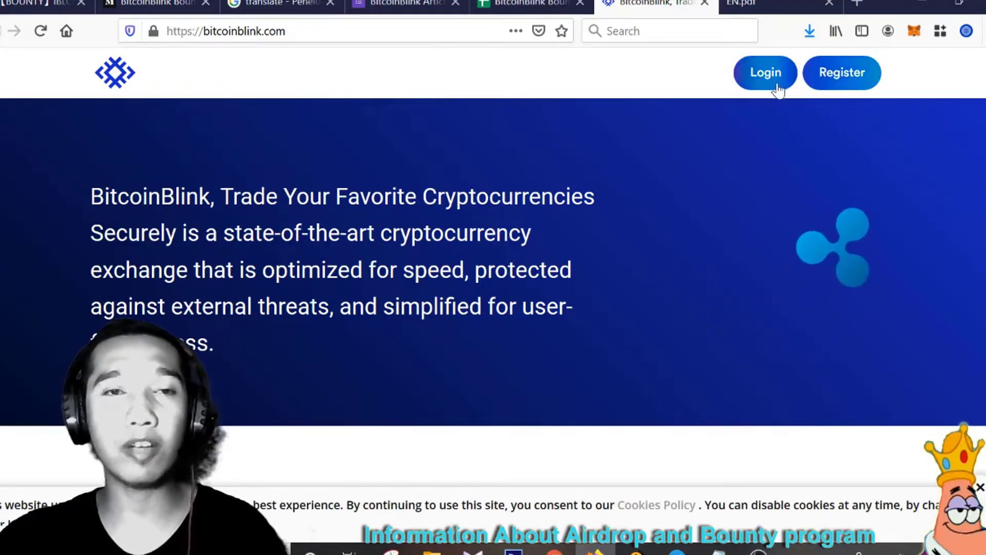
# - Register a personal account with an email and password via the sign-up form
pyautogui.click(840, 81)
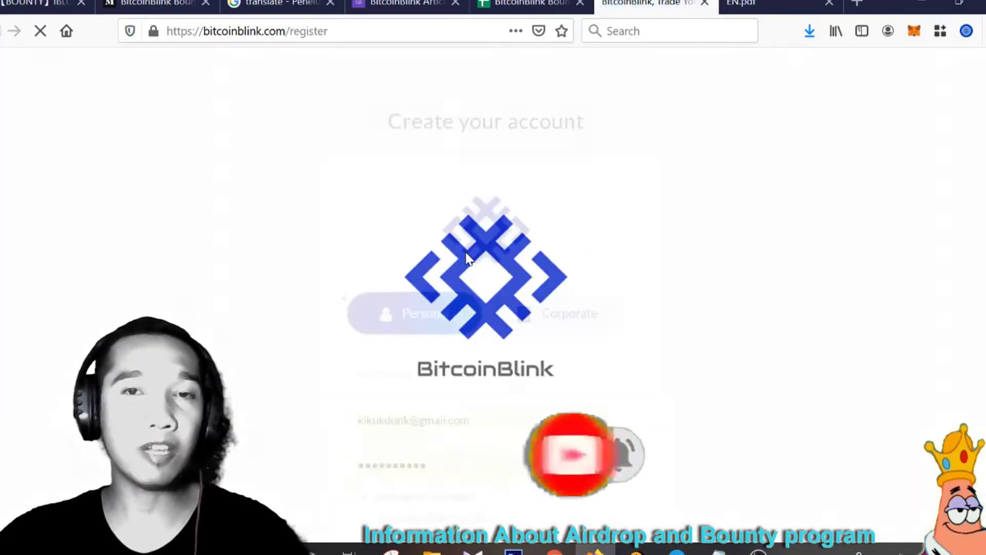
pyautogui.scroll(-2, 520, 246)
pyautogui.scroll(-1, 520, 247)
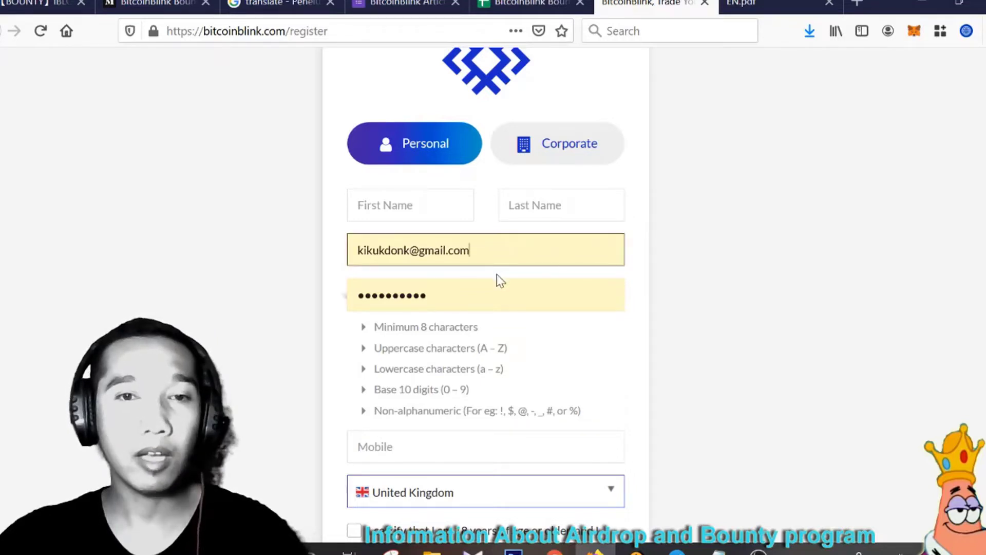
pyautogui.scroll(-5, 497, 278)
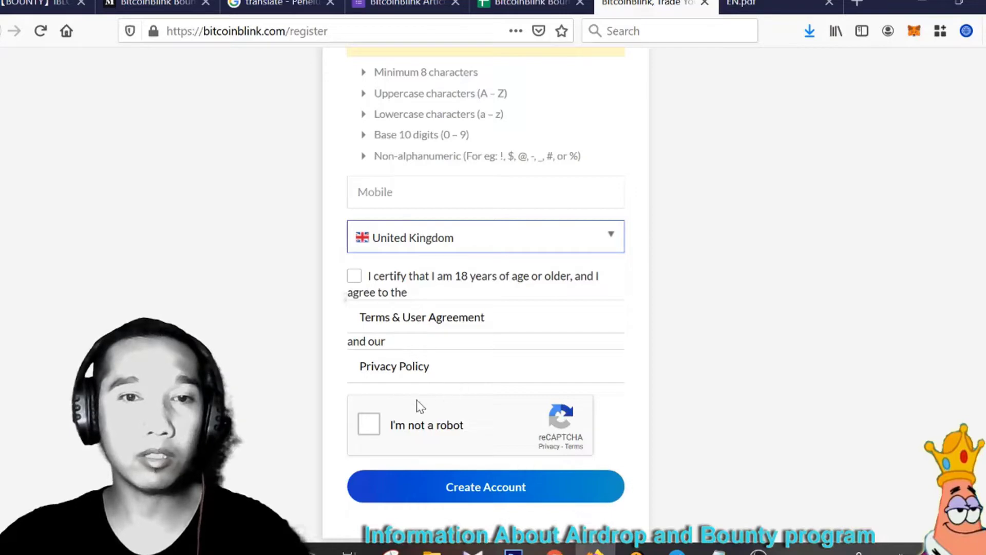
pyautogui.scroll(2, 456, 313)
pyautogui.scroll(-3, 473, 318)
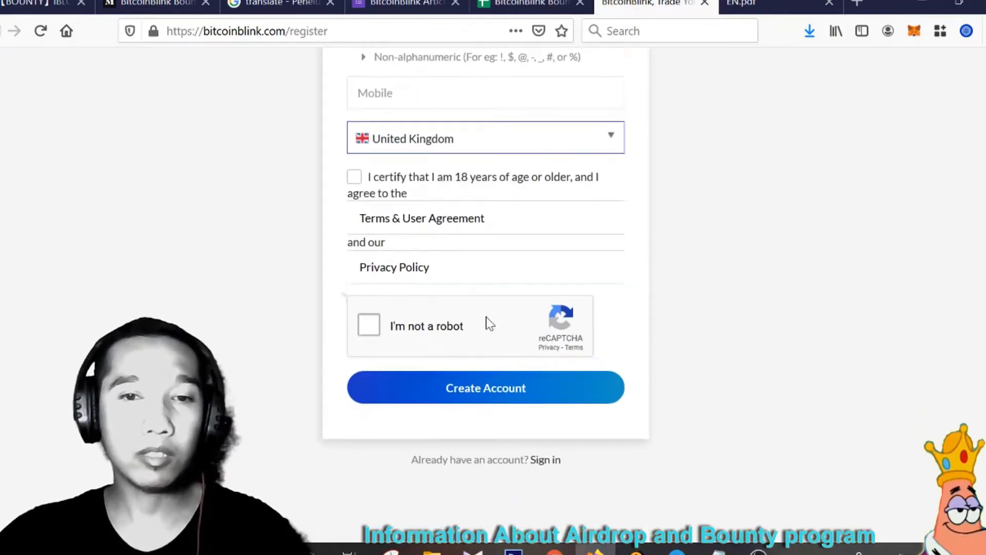
pyautogui.scroll(9, 519, 422)
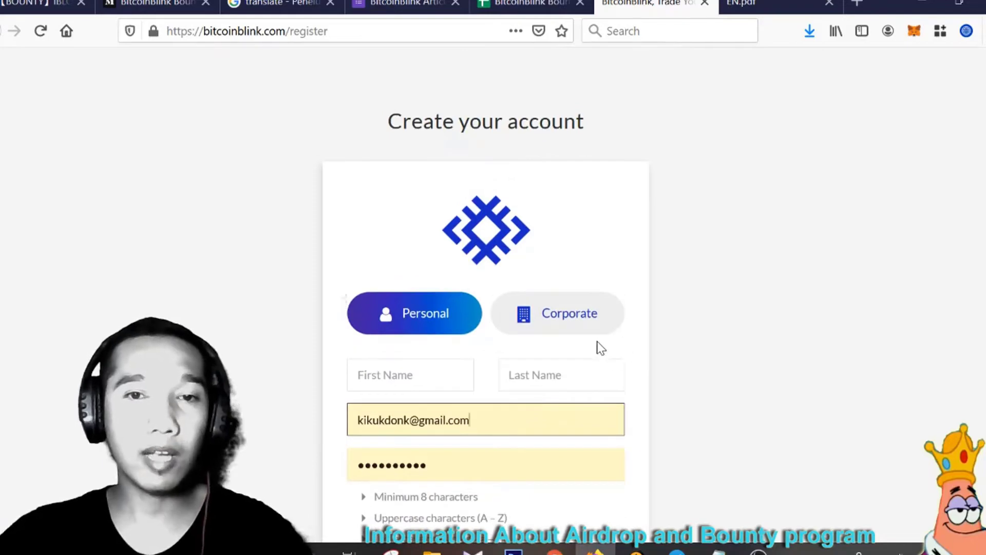
pyautogui.scroll(-8, 598, 347)
pyautogui.scroll(9, 663, 339)
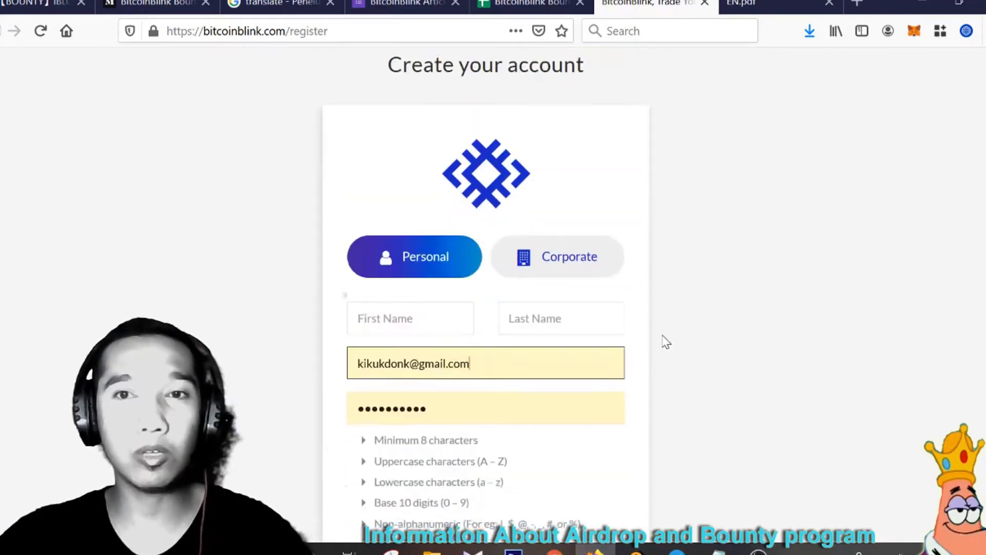
pyautogui.scroll(-10, 657, 339)
pyautogui.scroll(-2, 648, 338)
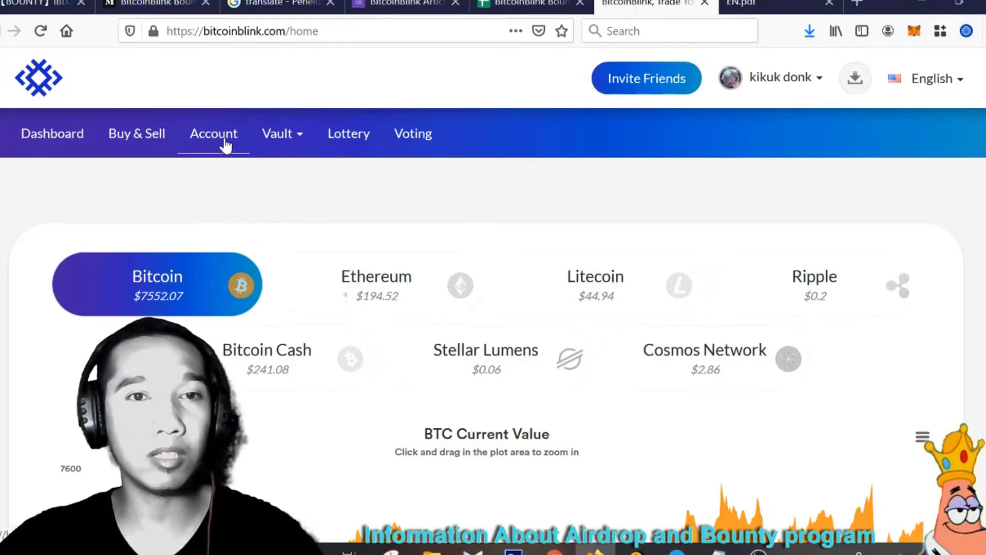
# - Expand the Vault dropdown and scroll the dashboard to review Your Portfolio
pyautogui.click(288, 149)
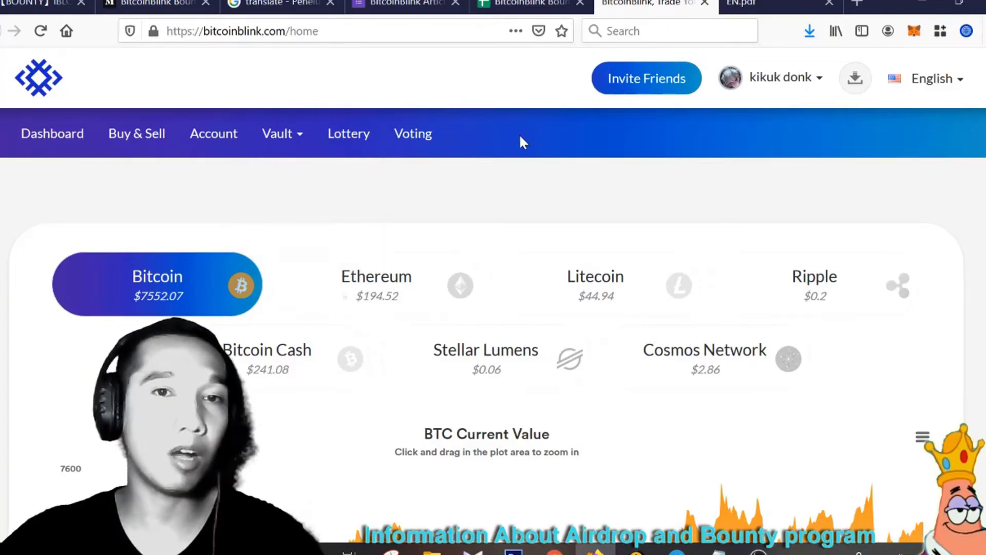
pyautogui.scroll(-10, 307, 212)
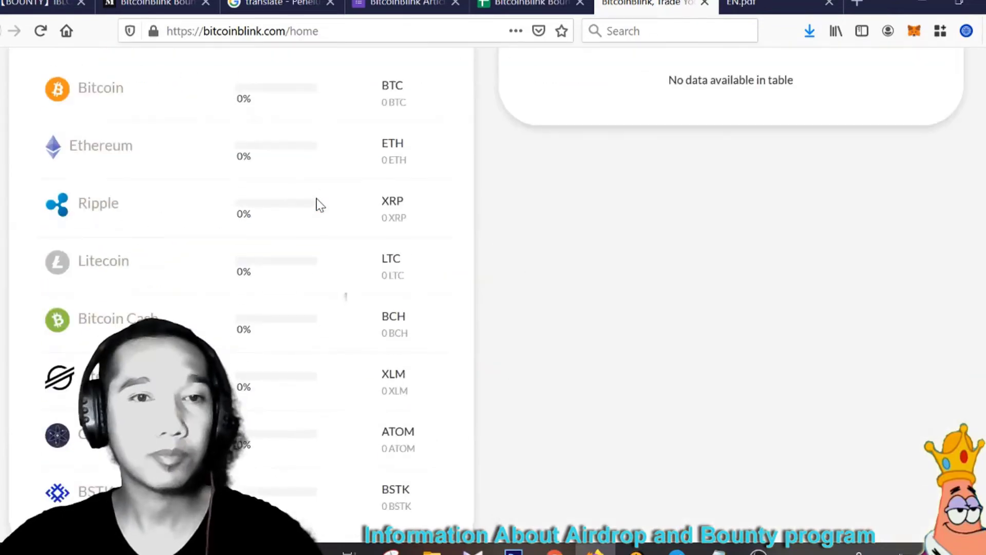
pyautogui.scroll(15, 319, 202)
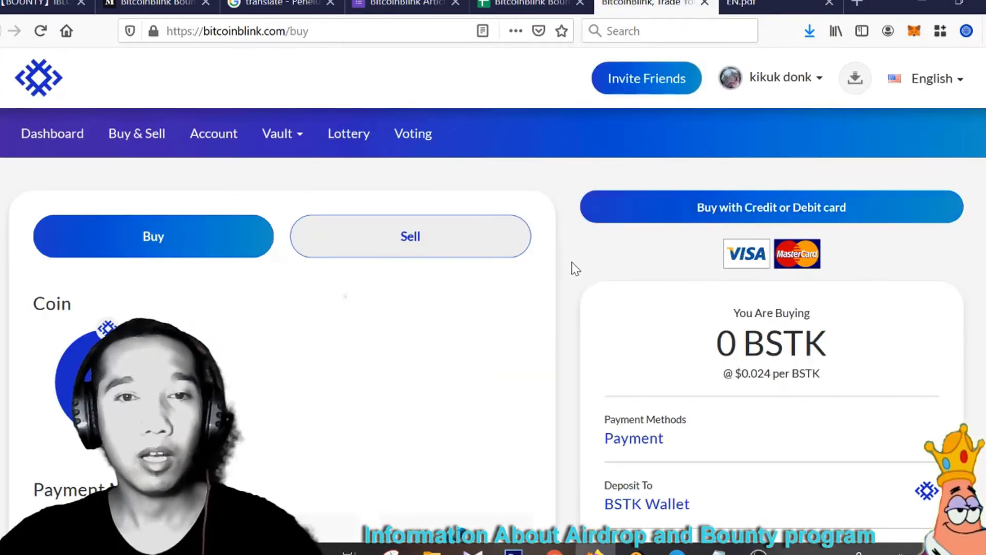
pyautogui.scroll(-3, 350, 267)
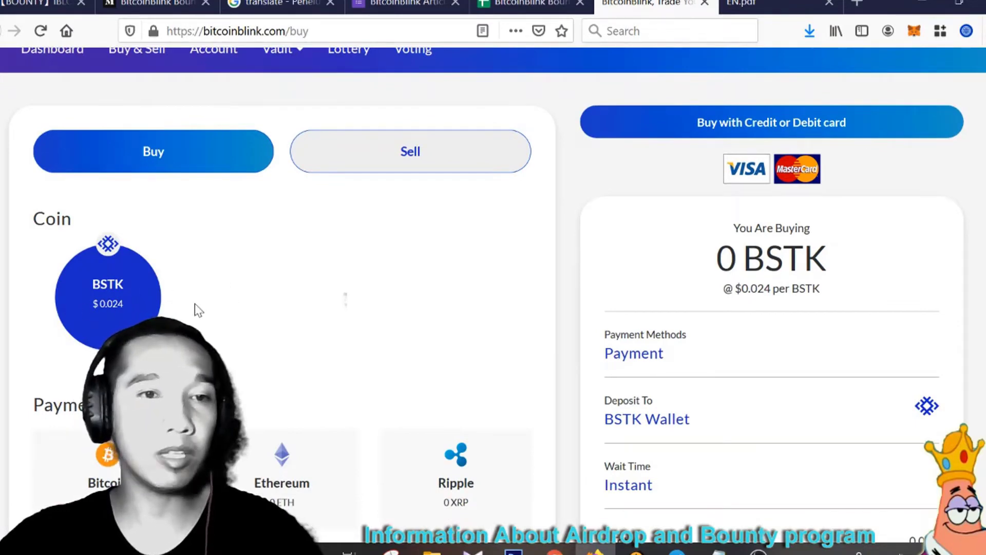
pyautogui.scroll(-3, 345, 293)
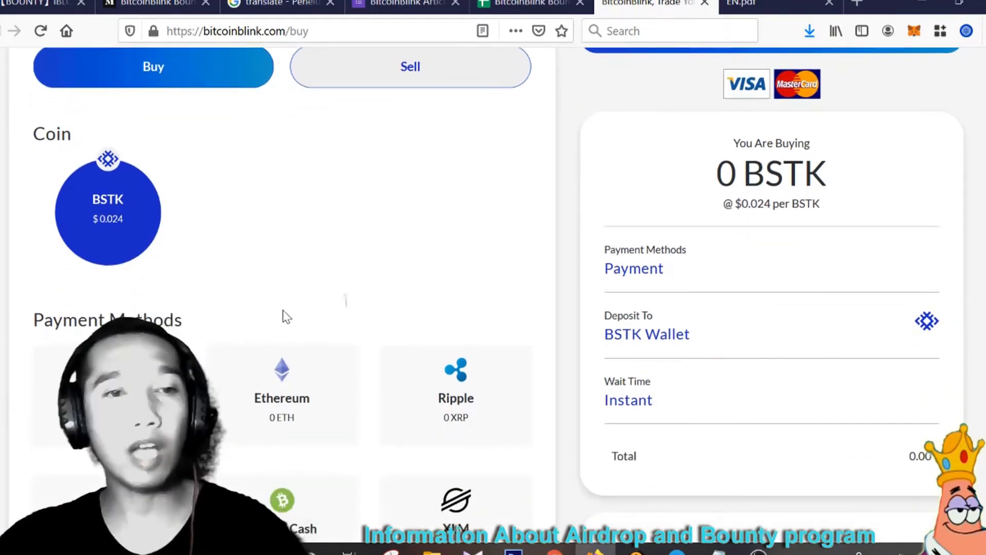
pyautogui.scroll(-3, 293, 228)
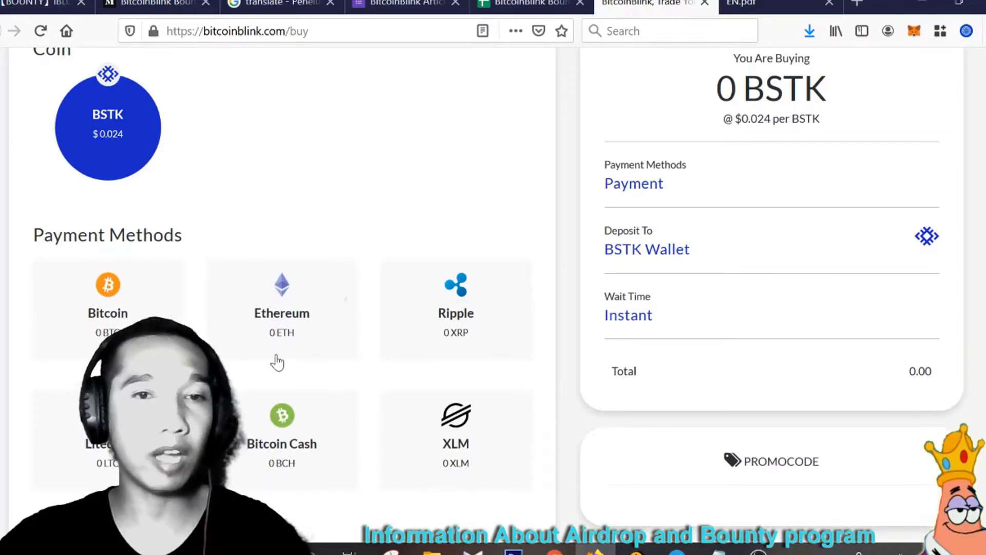
pyautogui.scroll(-3, 335, 371)
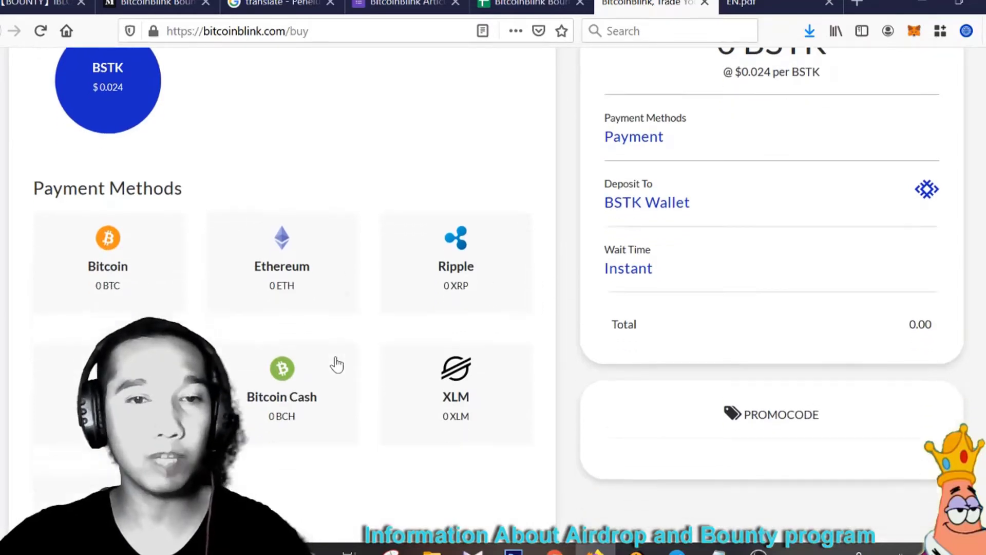
pyautogui.scroll(-3, 295, 365)
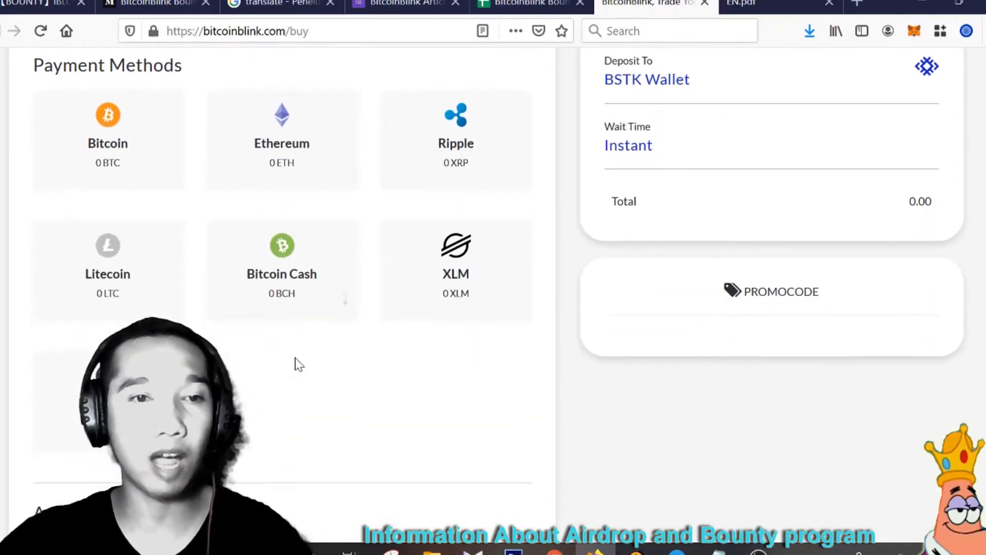
pyautogui.scroll(-4, 267, 344)
pyautogui.scroll(10, 285, 331)
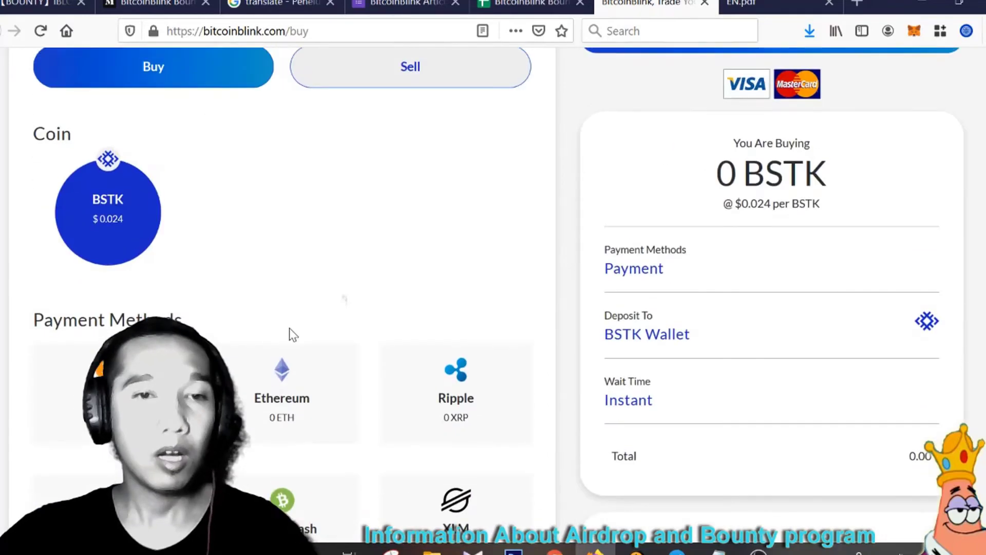
pyautogui.scroll(-10, 288, 335)
pyautogui.scroll(13, 457, 297)
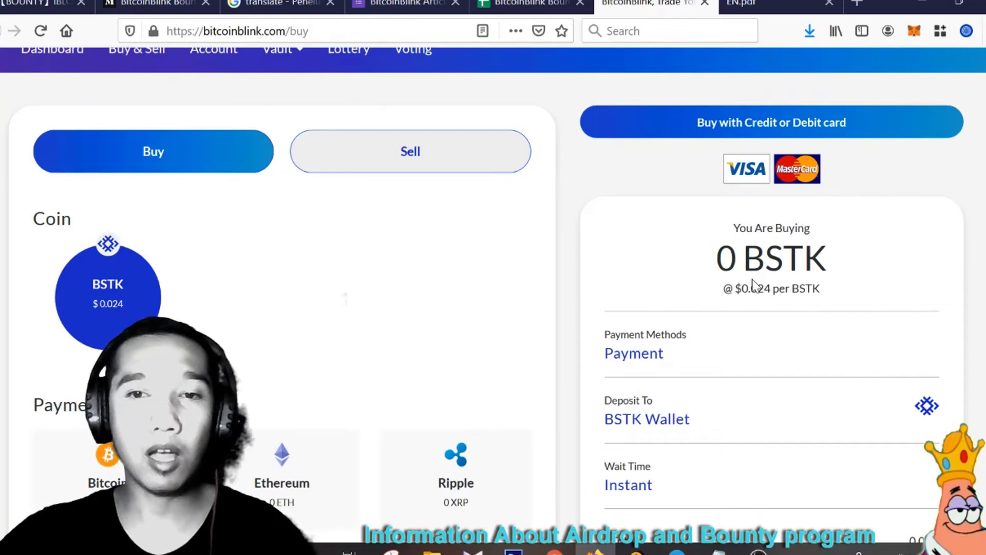
pyautogui.scroll(-3, 754, 284)
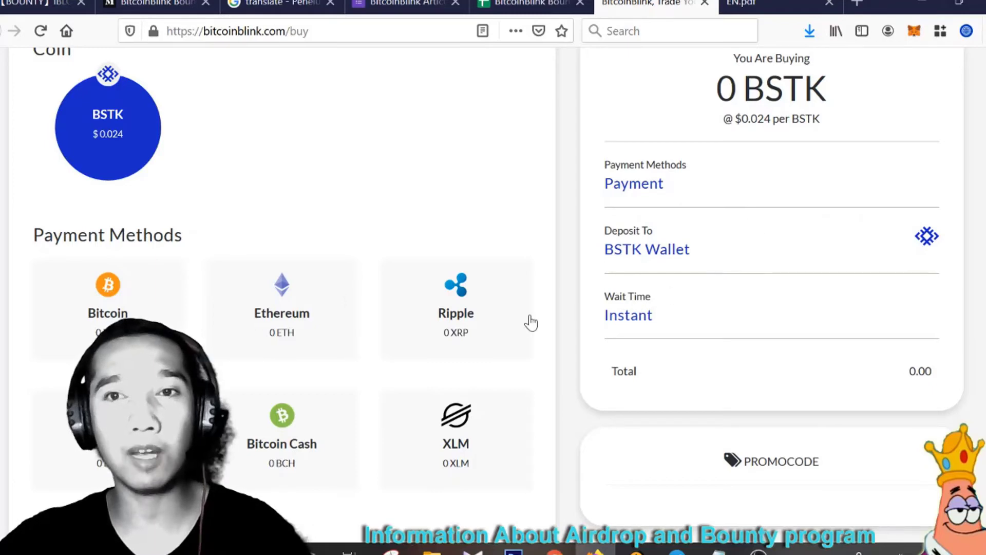
pyautogui.scroll(-1, 530, 322)
pyautogui.scroll(-6, 403, 315)
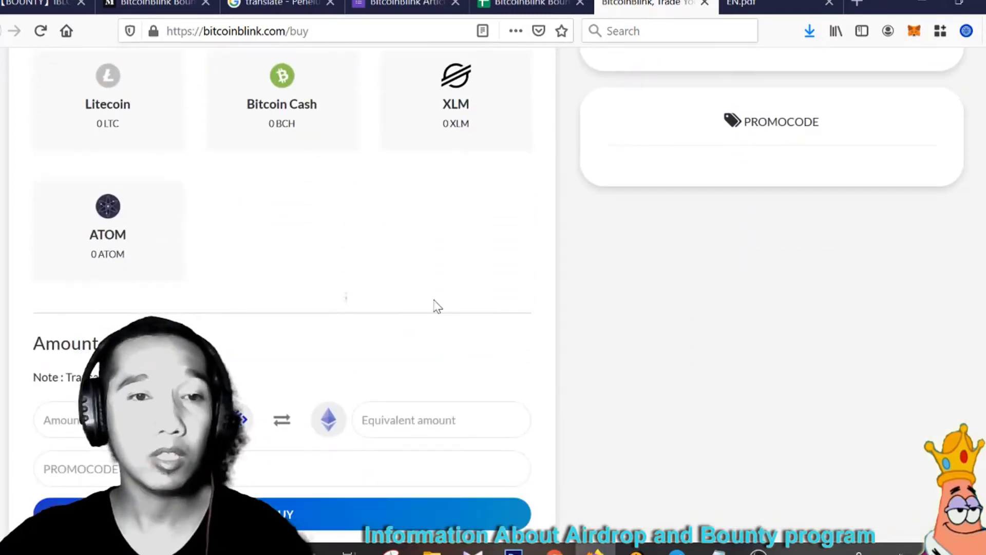
pyautogui.scroll(-3, 319, 347)
# - Enter 11 in the Amount of BSTK field of the buy form
pyautogui.click(43, 251)
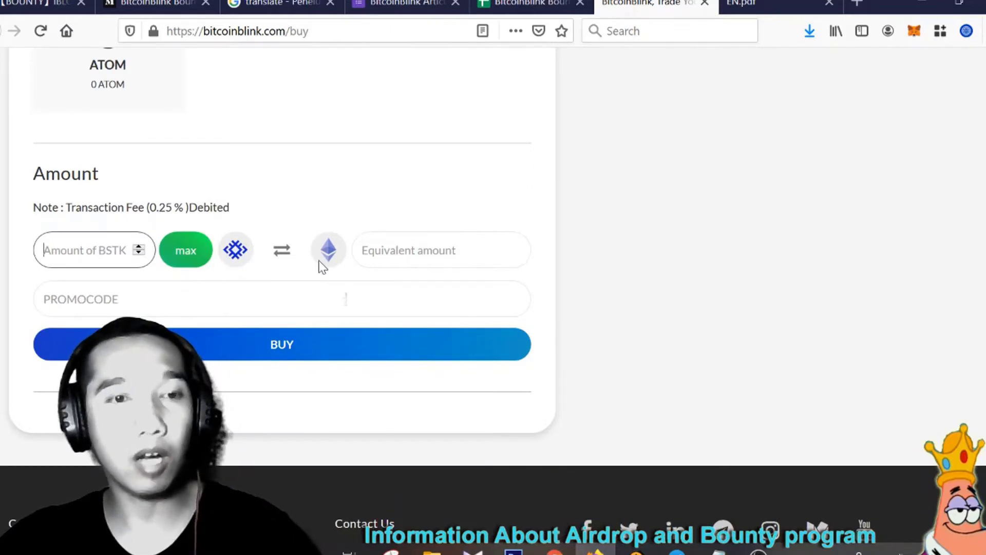
pyautogui.press('Tab')
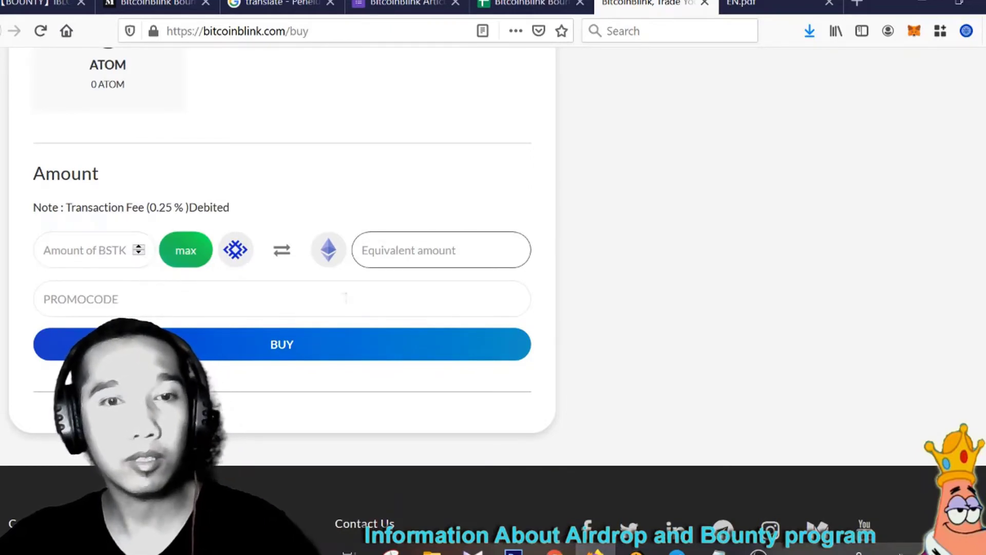
pyautogui.hotkey('shift', 'Tab')
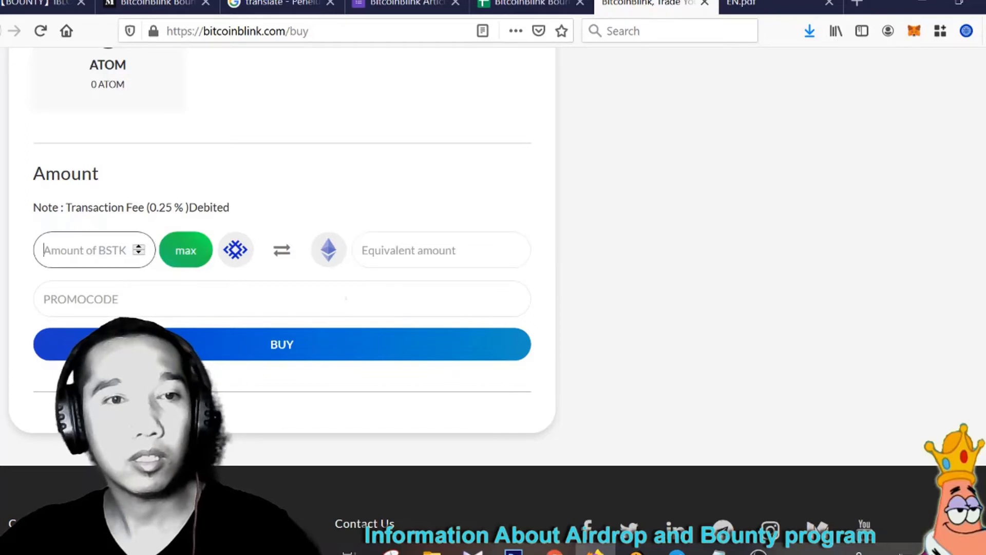
pyautogui.write('11')
pyautogui.click(344, 296)
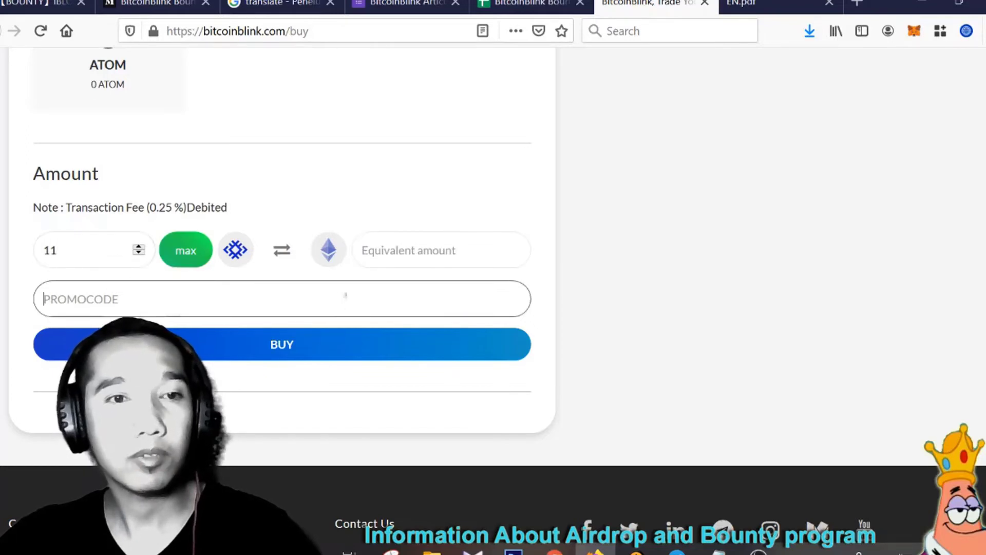
pyautogui.hotkey('shift', 'Tab')
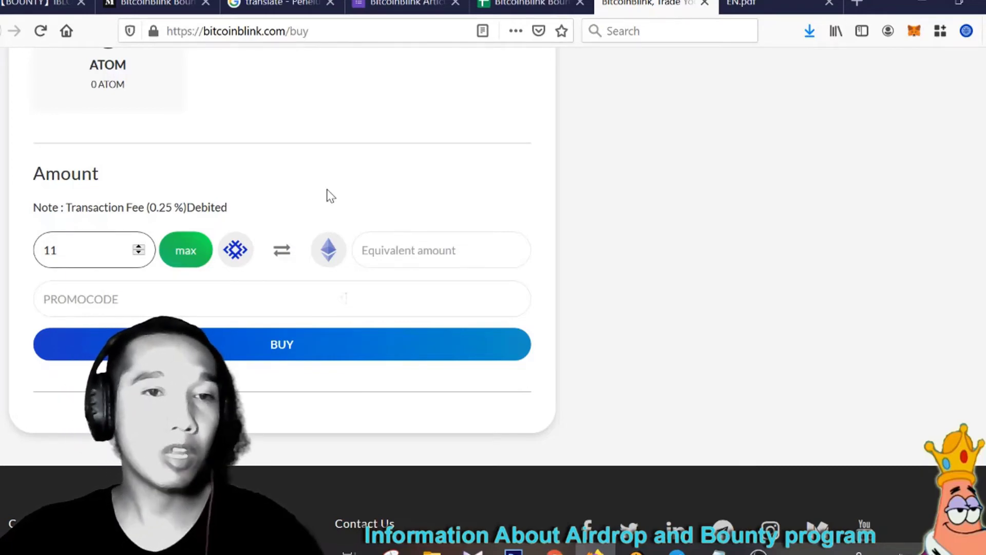
pyautogui.scroll(-2, 328, 194)
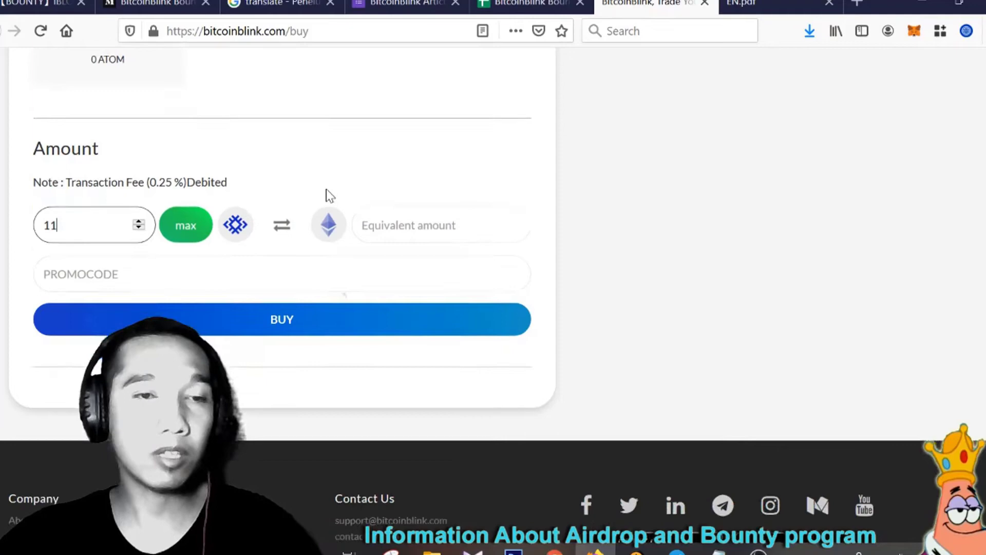
pyautogui.scroll(10, 326, 196)
pyautogui.scroll(5, 435, 216)
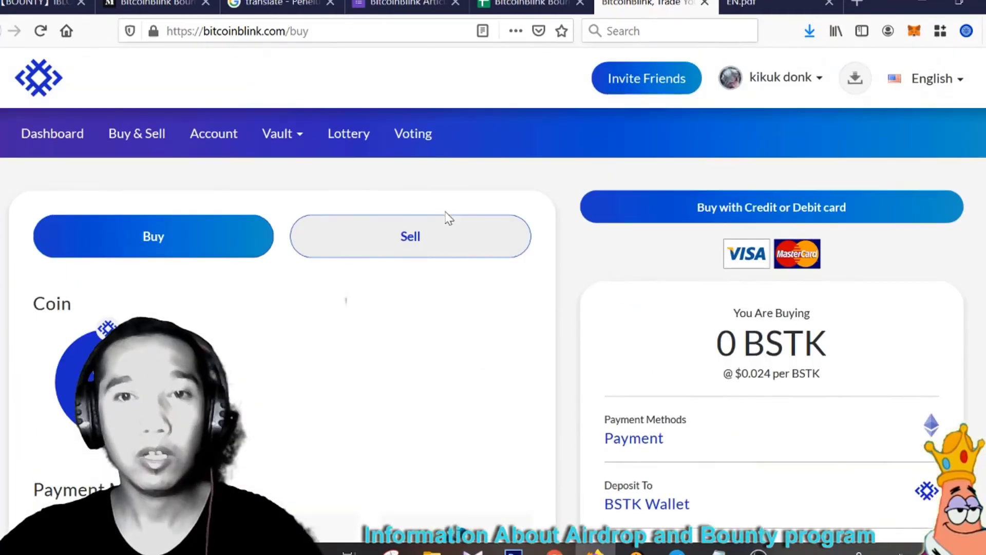
# - Open the Account page and scroll through the zero-balance BTC, BCH and ETH wallets
pyautogui.click(212, 142)
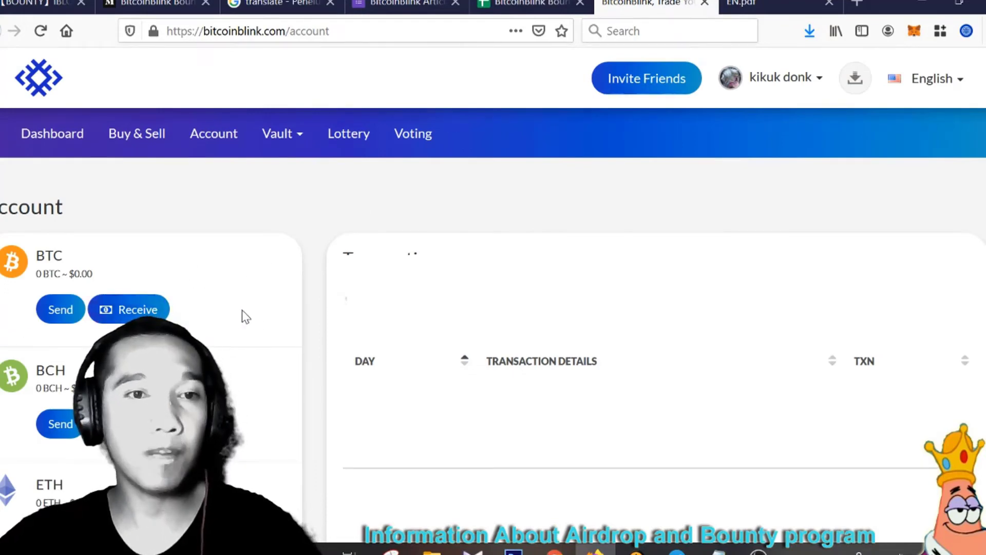
pyautogui.scroll(-2, 222, 247)
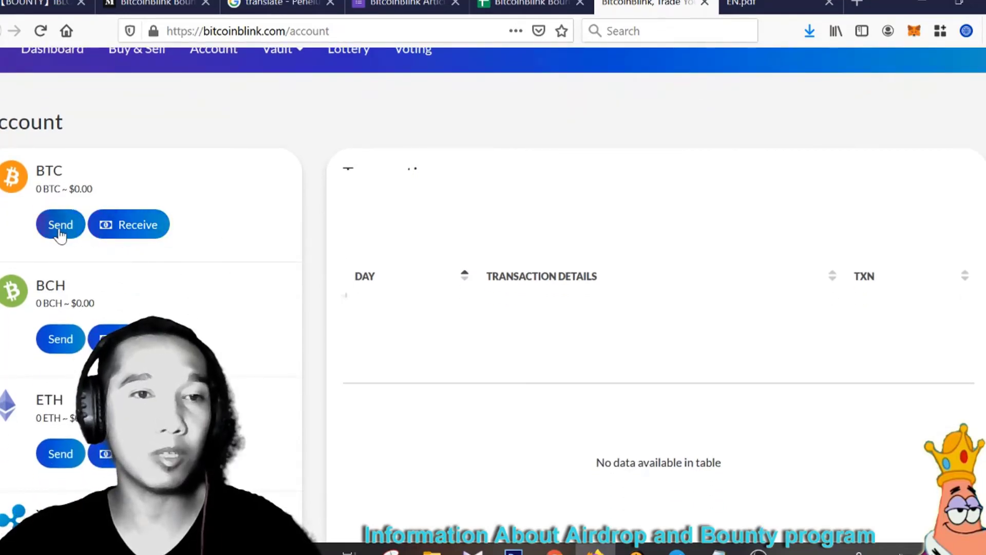
pyautogui.scroll(2, 159, 262)
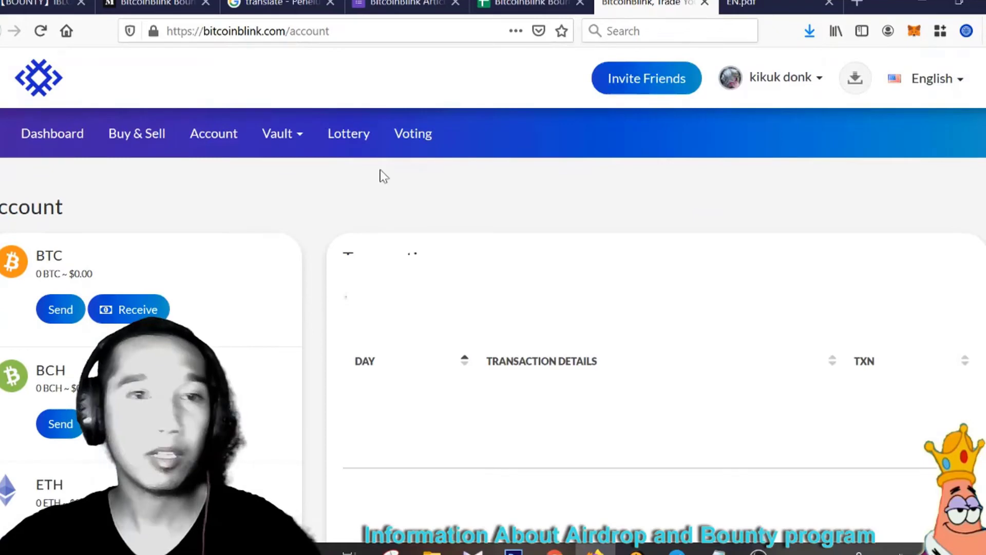
# - Open the Lottery page and scroll down to read the $5 ticket and prize-split details
pyautogui.click(343, 145)
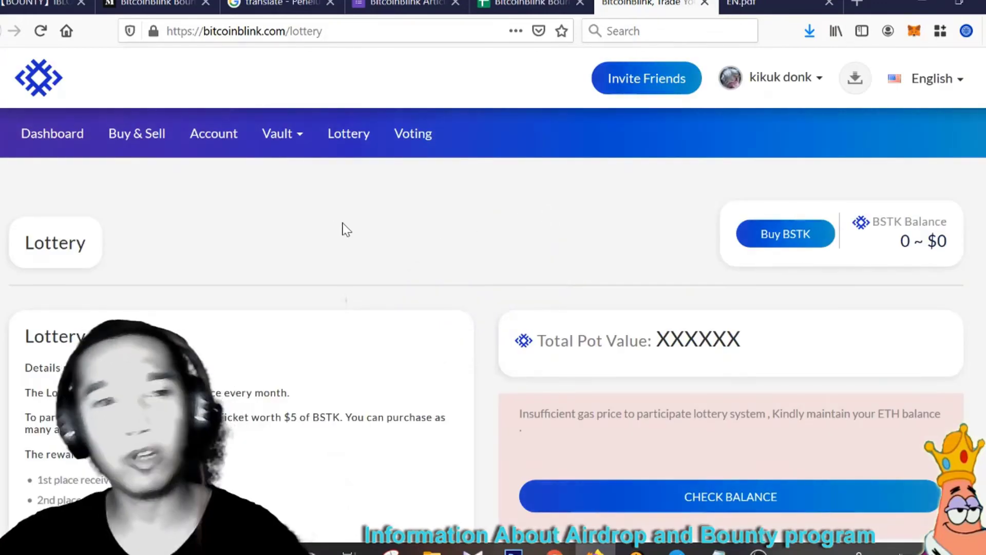
pyautogui.scroll(-3, 337, 226)
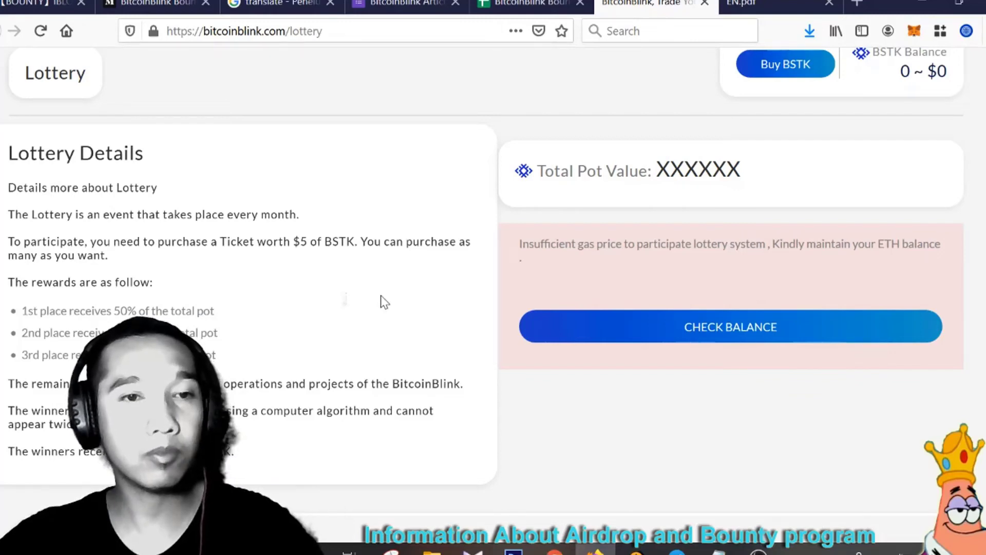
pyautogui.scroll(-3, 326, 298)
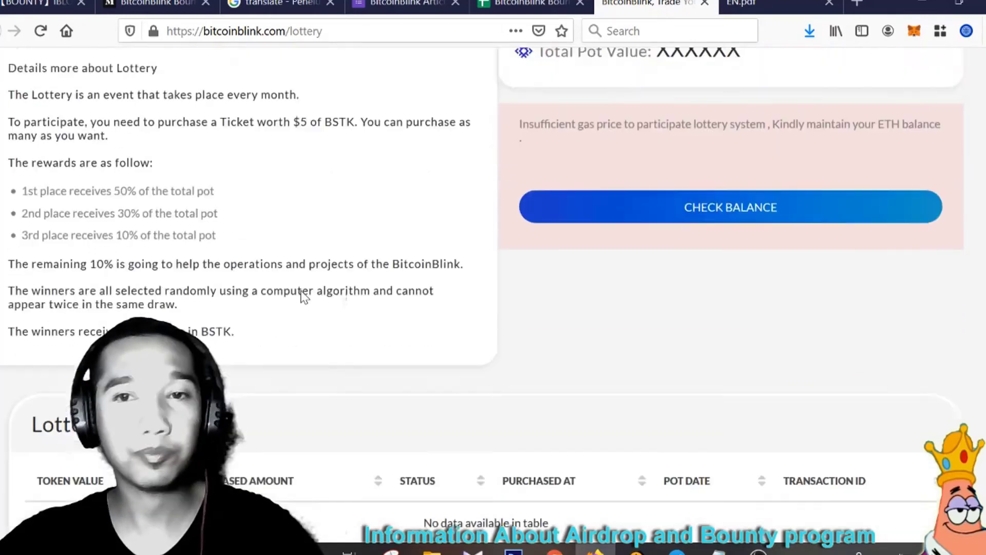
pyautogui.scroll(6, 301, 295)
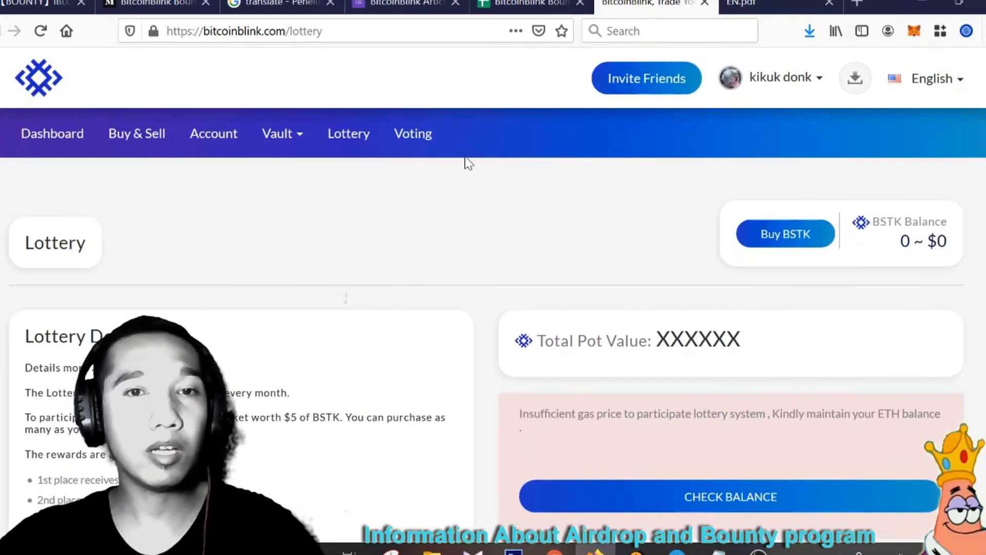
# - Choose Staking Assets from the Vault dropdown
pyautogui.click(287, 143)
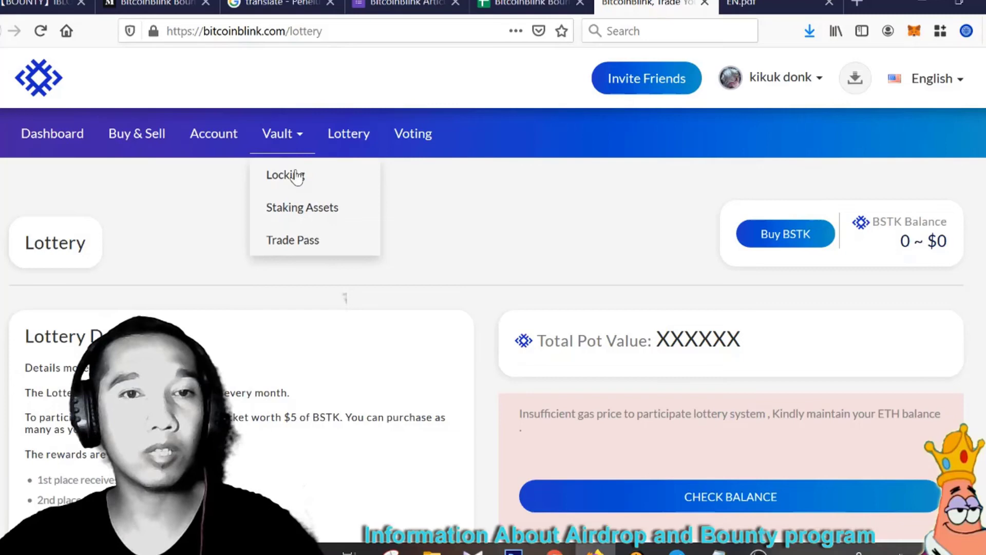
pyautogui.click(304, 211)
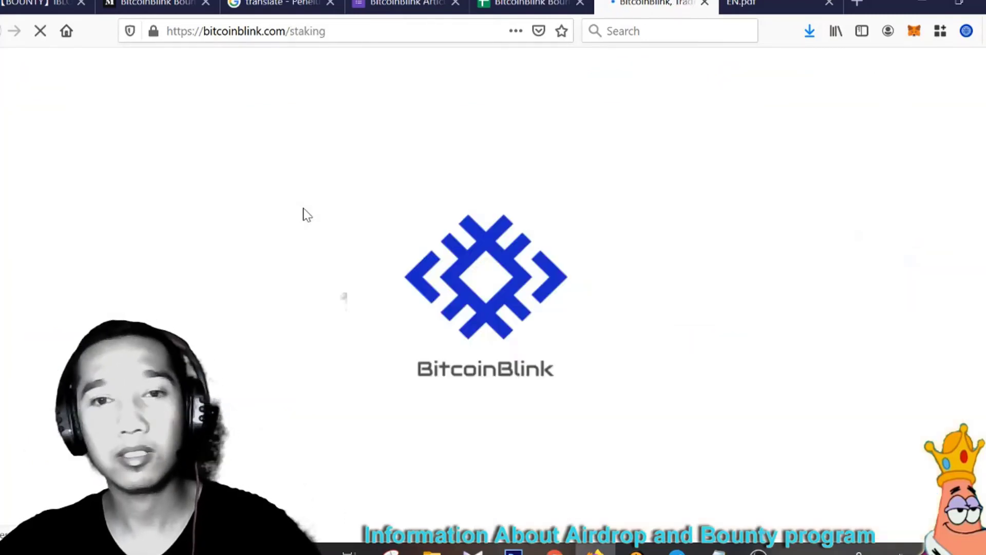